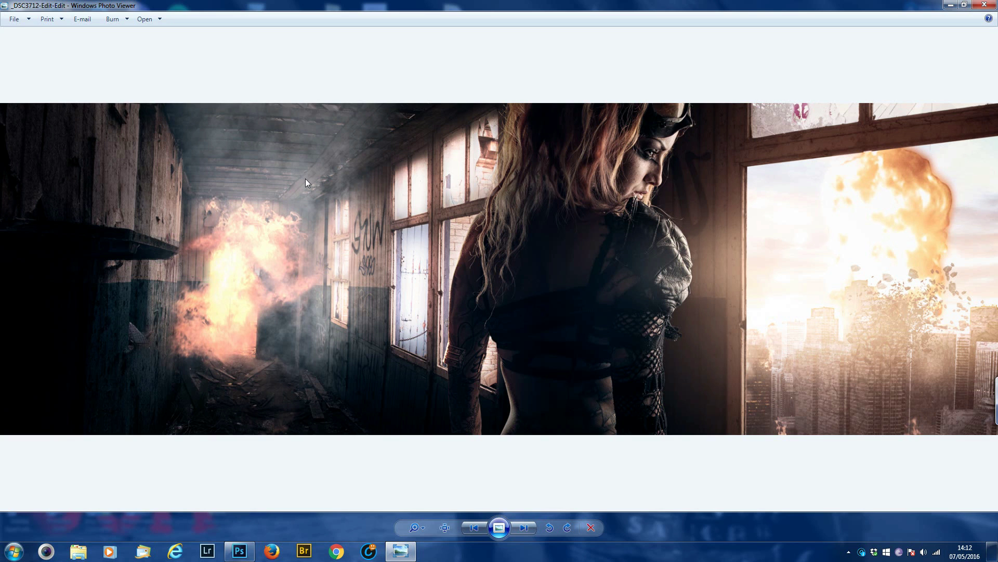
Advance through the corridor composite versions to _DSC3712-Edit-Edit-Edit in Windows Photo Viewer.
key("Right")
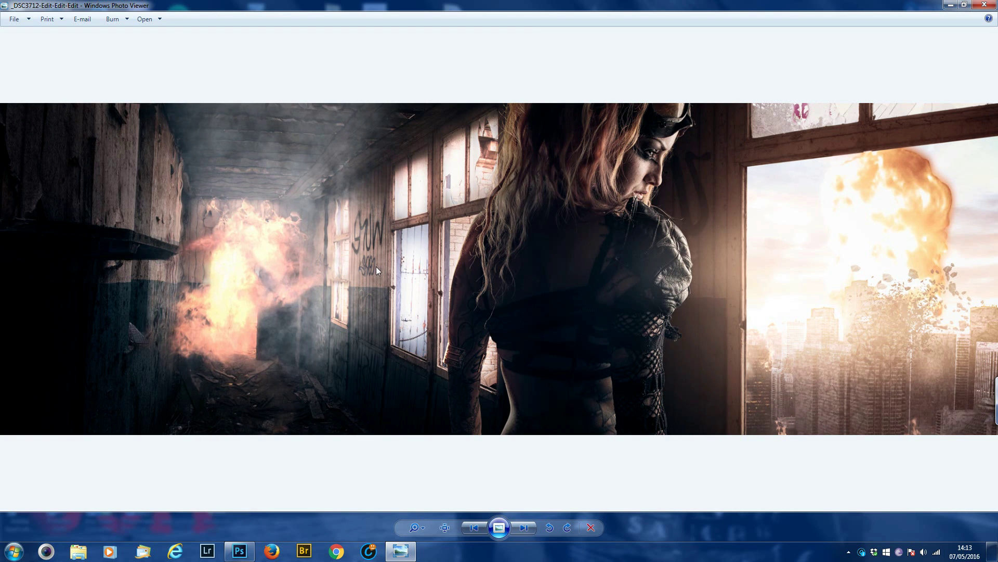
key("Right")
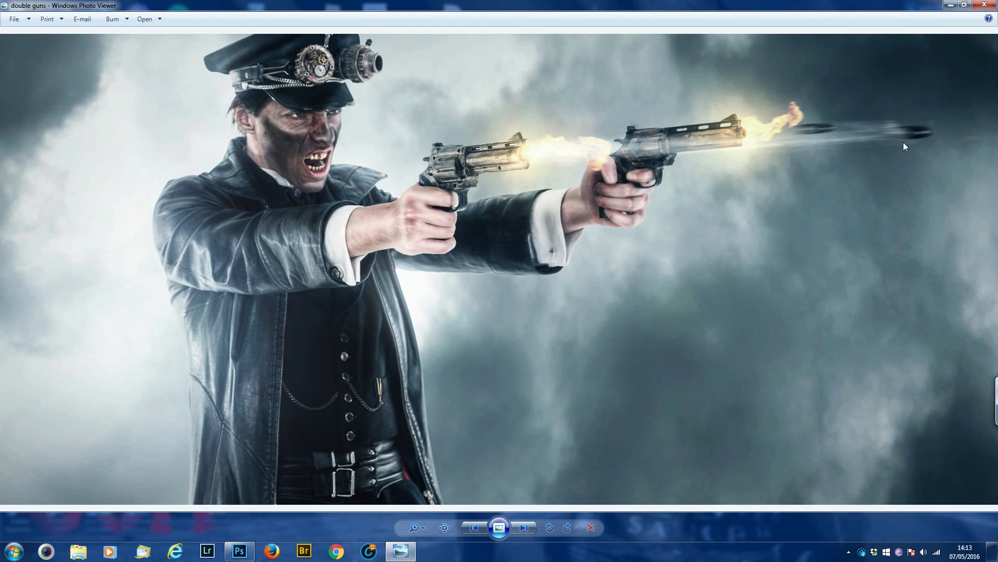
Show the 'double guns-Edit' image, then minimise the photo viewer to the desktop.
key("Right")
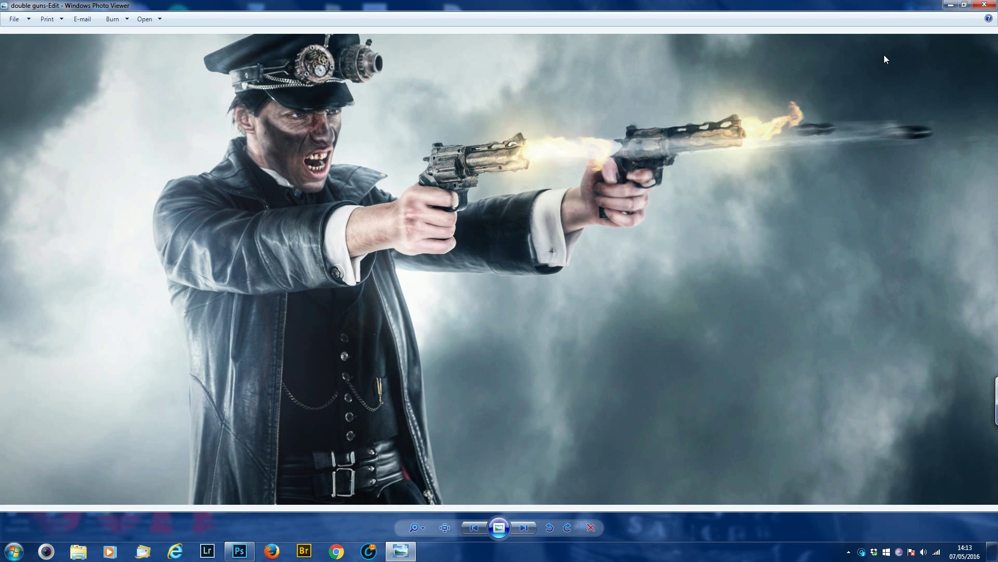
left_click(950, 5)
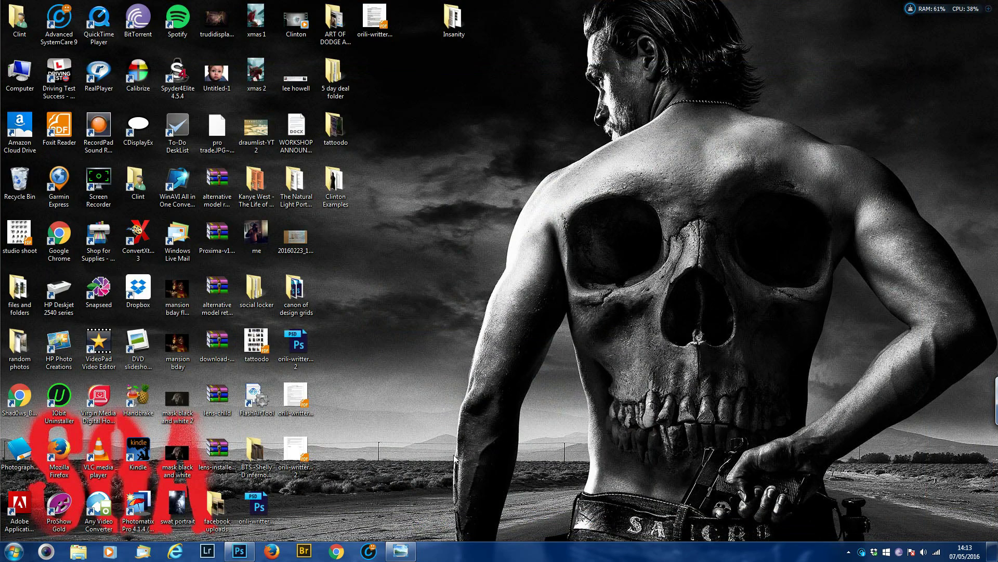
Switch back to Photoshop's double guns.psd and duplicate the Background layer with Ctrl+J.
left_click(239, 551)
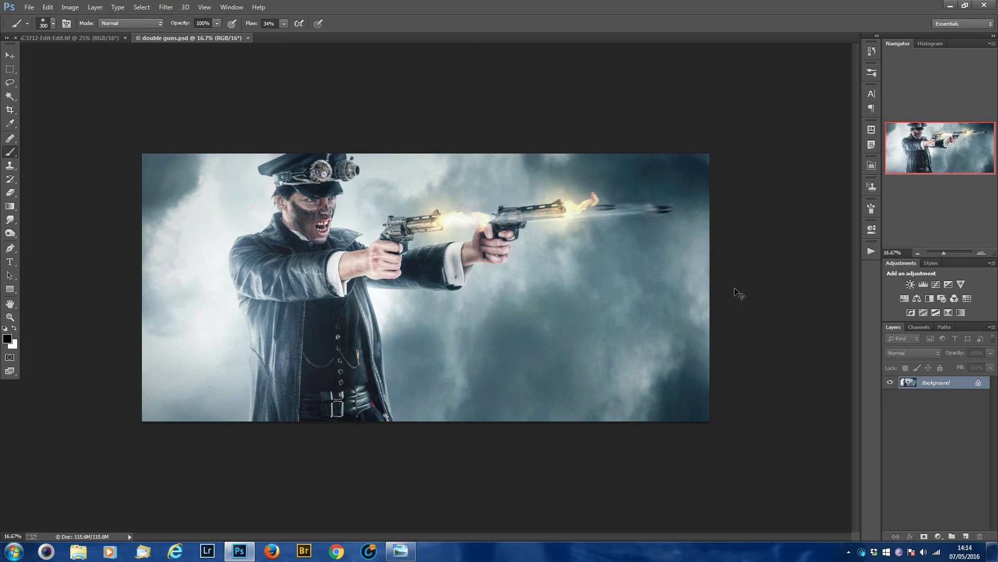
key("ctrl+j")
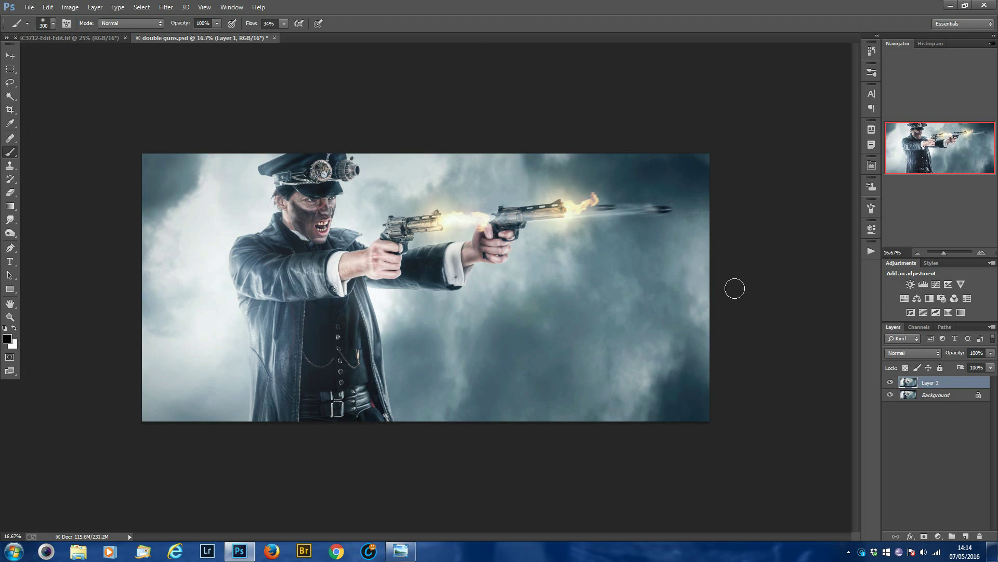
Convert double guns to 8 Bits/Channel and open the Filter Gallery on Glass distortion.
left_click(166, 9)
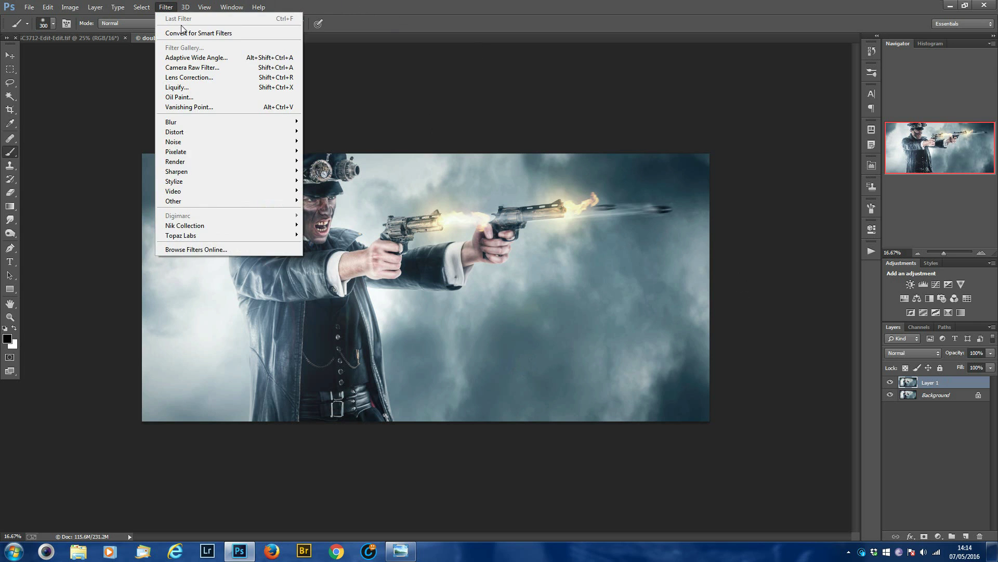
left_click(118, 49)
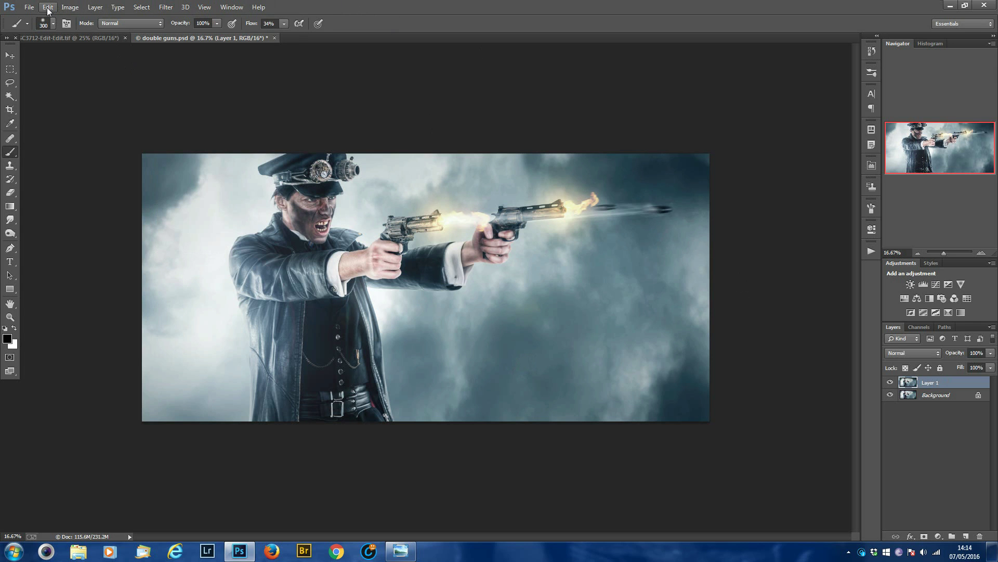
left_click(49, 8)
mouse_move(70, 9)
mouse_move(96, 20)
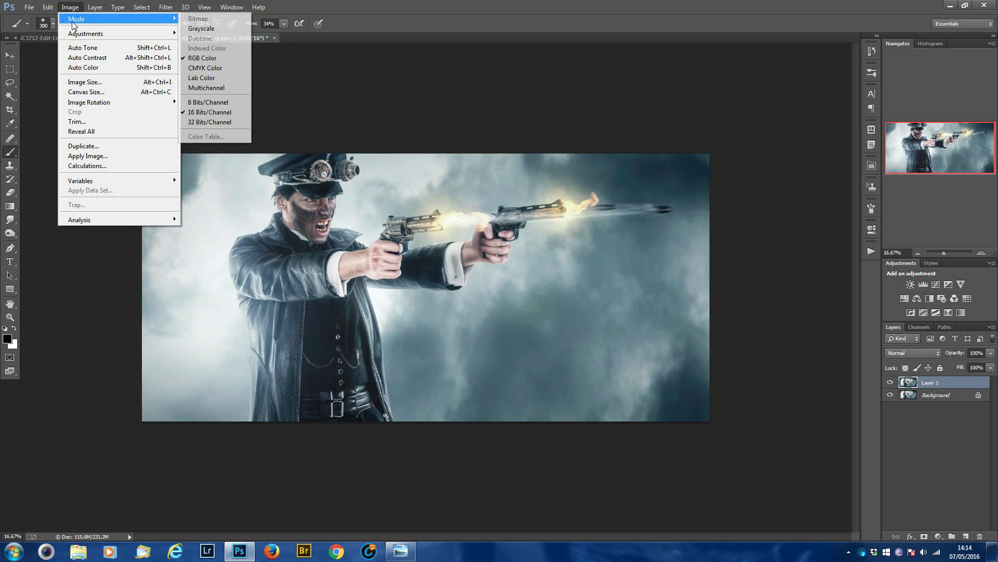
left_click(206, 102)
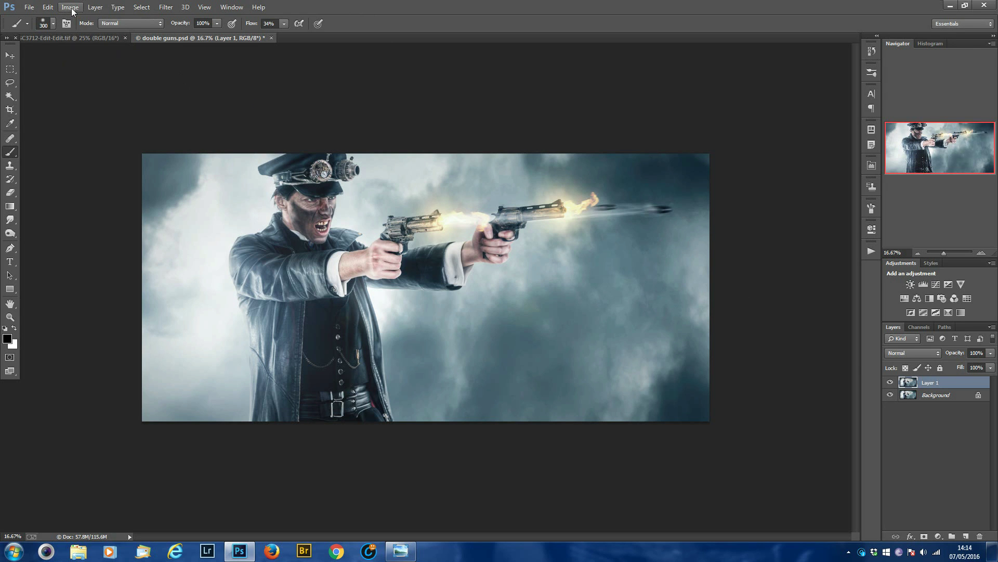
left_click(166, 7)
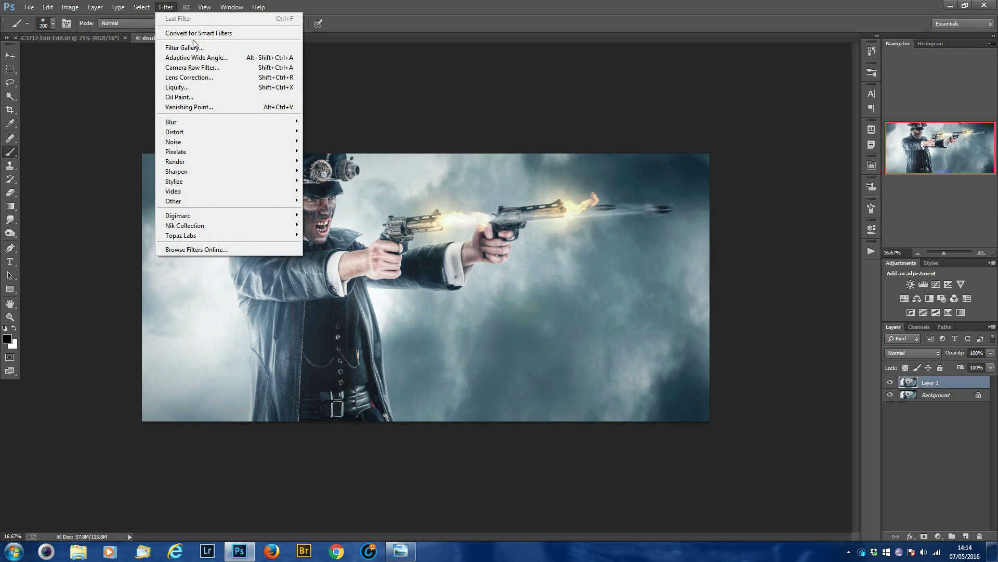
left_click(194, 48)
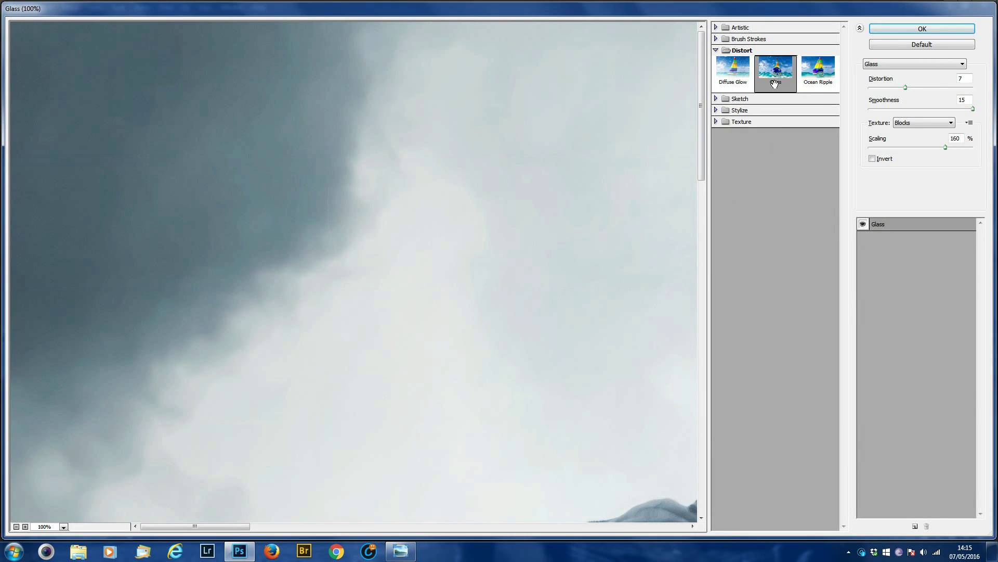
Zoom the gallery preview out, set Glass texture scaling to 109, and apply it to Layer 1.
key("ctrl+minus")
key("ctrl+minus")
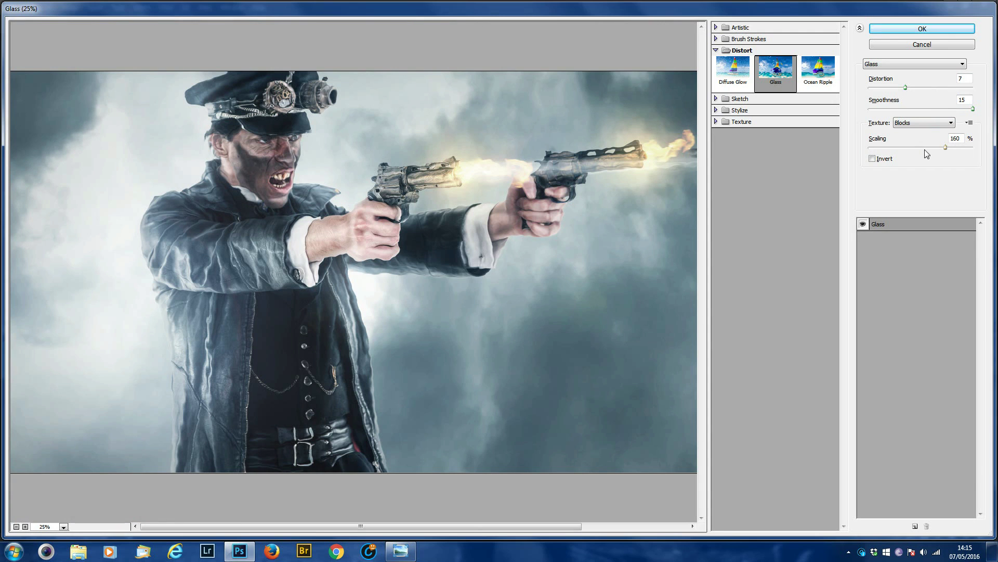
left_click_drag(946, 147, 923, 147)
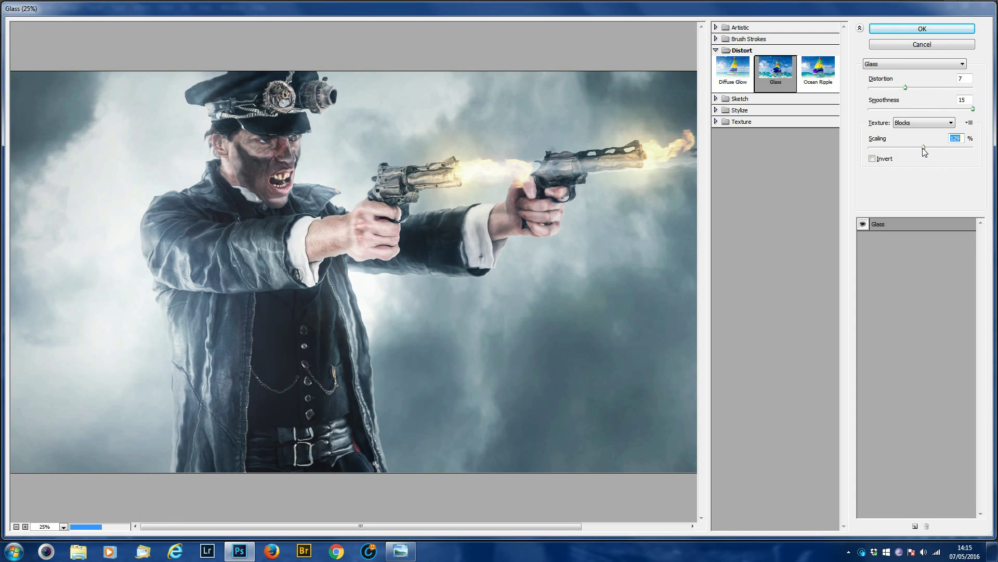
left_click_drag(920, 148, 901, 148)
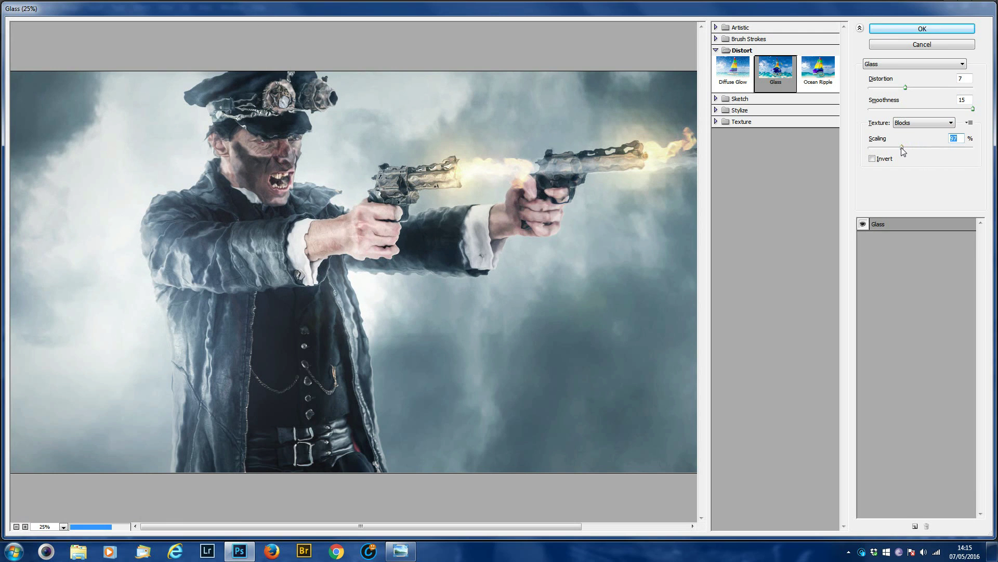
left_click_drag(902, 148, 946, 148)
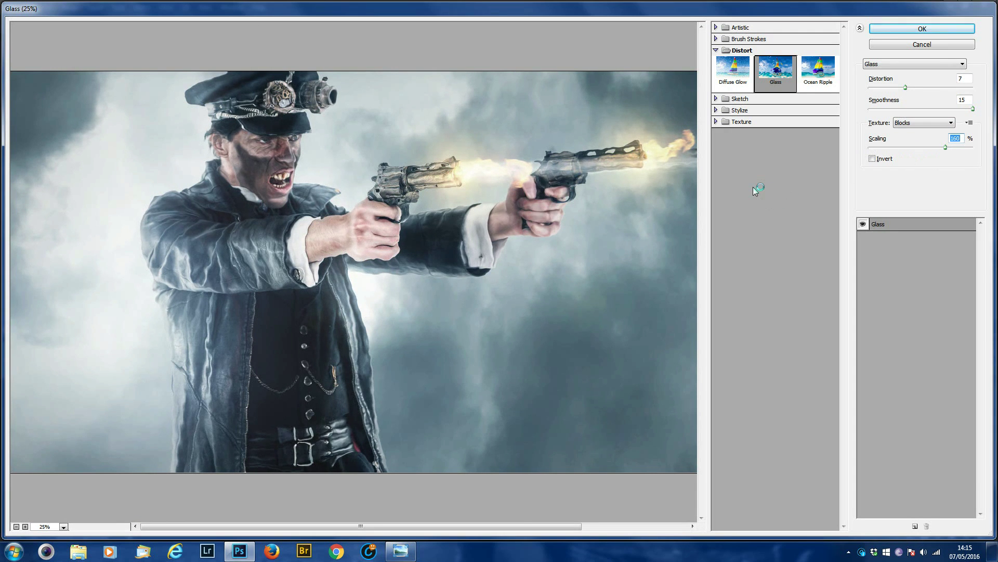
left_click(920, 30)
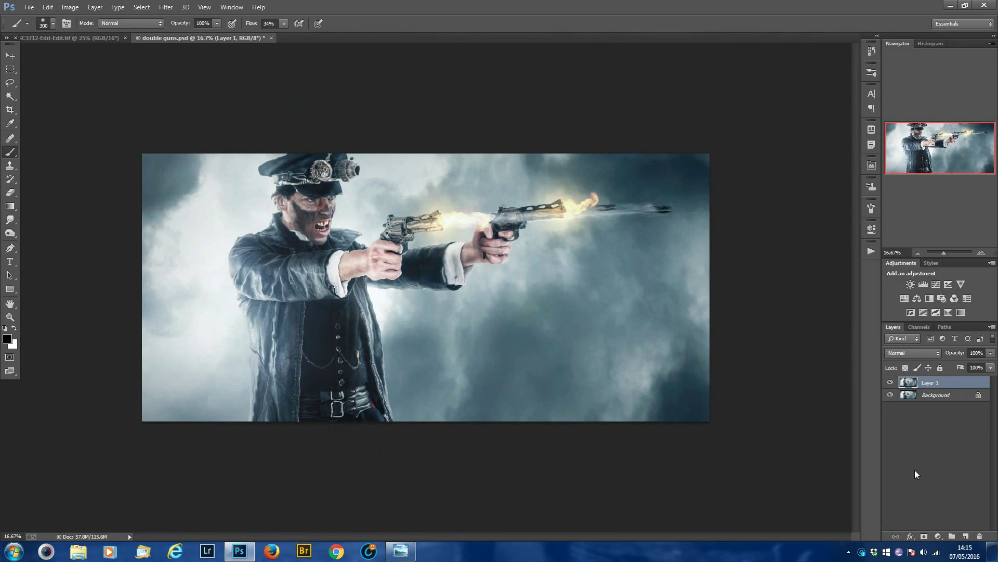
Add a black mask to Layer 1 and paint the glass texture onto the left revolver.
left_click(924, 537)
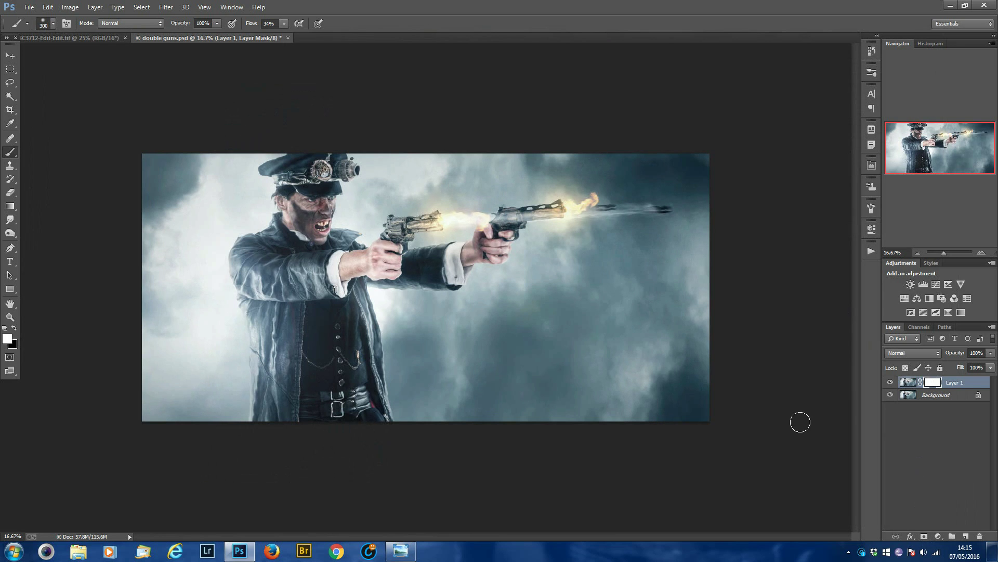
key("ctrl+i")
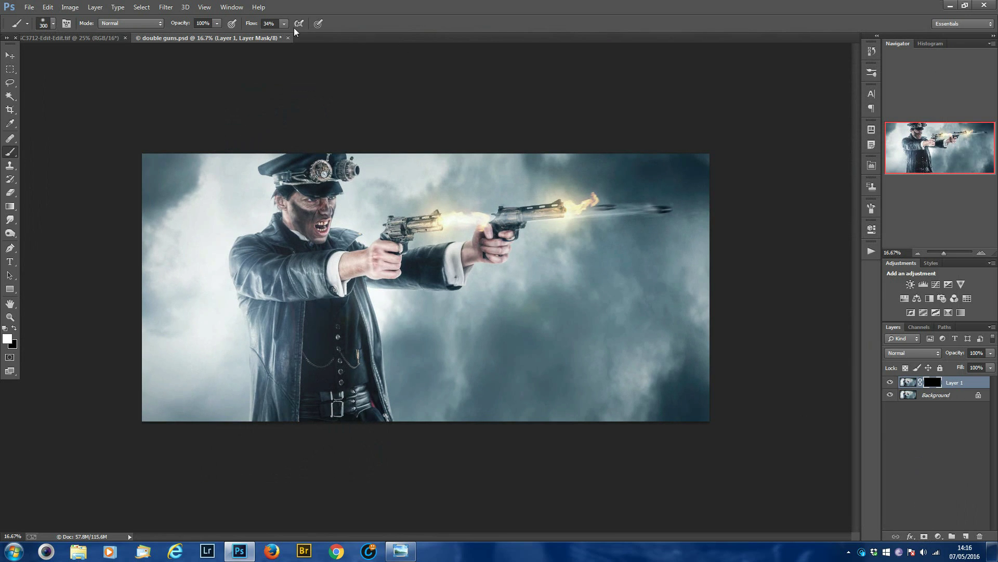
key("bracketleft")
key("bracketleft")
key("ctrl+plus")
key("ctrl+plus")
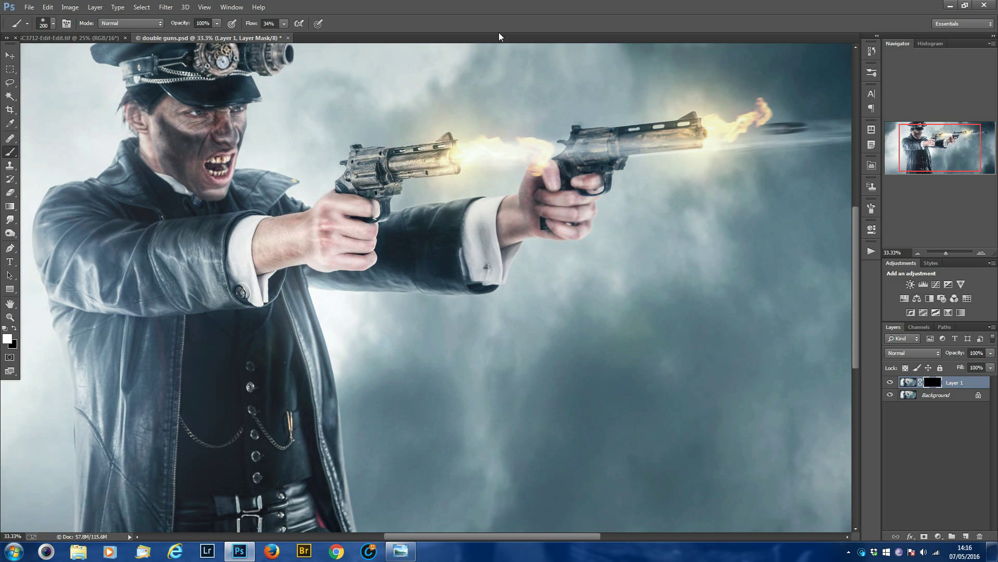
key("bracketright")
mouse_move(454, 150)
left_mouse_down()
mouse_move(384, 157)
mouse_move(374, 147)
mouse_move(357, 177)
left_mouse_up()
mouse_move(429, 163)
left_mouse_down()
mouse_move(447, 146)
mouse_move(449, 166)
mouse_move(436, 158)
mouse_move(439, 145)
mouse_move(461, 152)
mouse_move(443, 169)
mouse_move(466, 151)
mouse_move(567, 155)
left_mouse_up()
Paint the texture over the right revolver, bullet trail, gun muzzle and left cylinder.
key("bracketright")
key("bracketright")
key("bracketright")
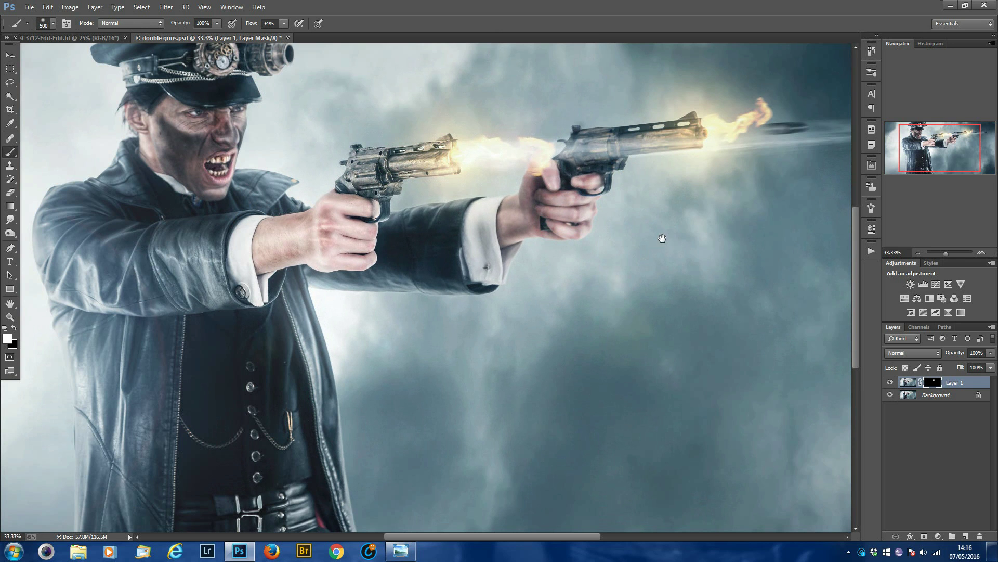
left_click_drag(662, 238, 446, 283)
key("bracketleft")
key("bracketleft")
key("bracketleft")
mouse_move(354, 205)
left_mouse_down()
mouse_move(327, 206)
mouse_move(379, 184)
mouse_move(467, 198)
mouse_move(517, 190)
mouse_move(493, 195)
mouse_move(499, 204)
mouse_move(545, 184)
mouse_move(574, 195)
mouse_move(634, 178)
mouse_move(632, 188)
mouse_move(572, 187)
mouse_move(515, 158)
mouse_move(658, 190)
left_mouse_up()
key("bracketright")
key("bracketright")
key("bracketleft")
key("bracketleft")
key("bracketright")
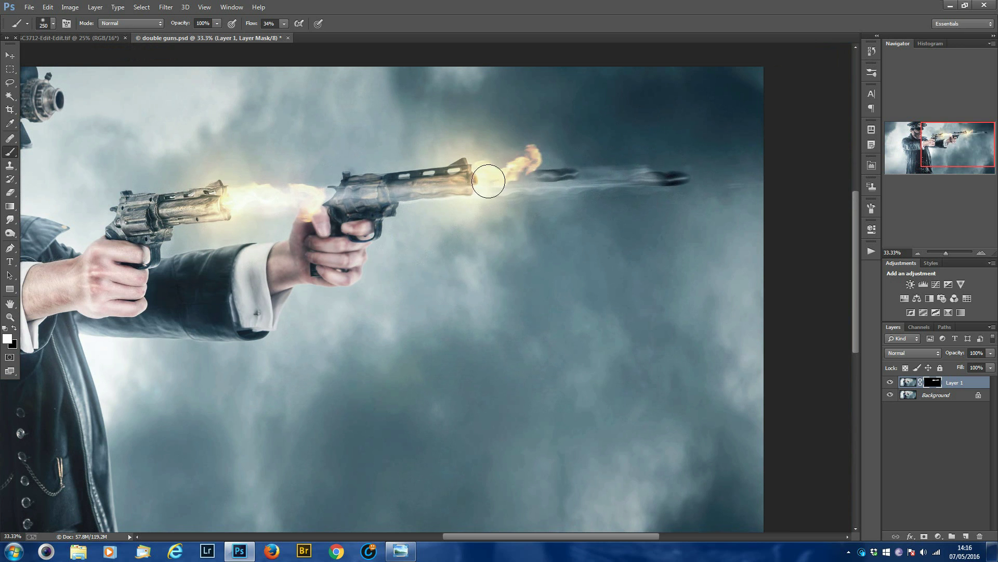
left_click_drag(473, 184, 455, 180)
key("bracketright")
key("bracketright")
mouse_move(356, 187)
left_mouse_down()
mouse_move(326, 195)
mouse_move(372, 221)
mouse_move(320, 203)
mouse_move(329, 201)
mouse_move(310, 214)
mouse_move(366, 208)
left_mouse_up()
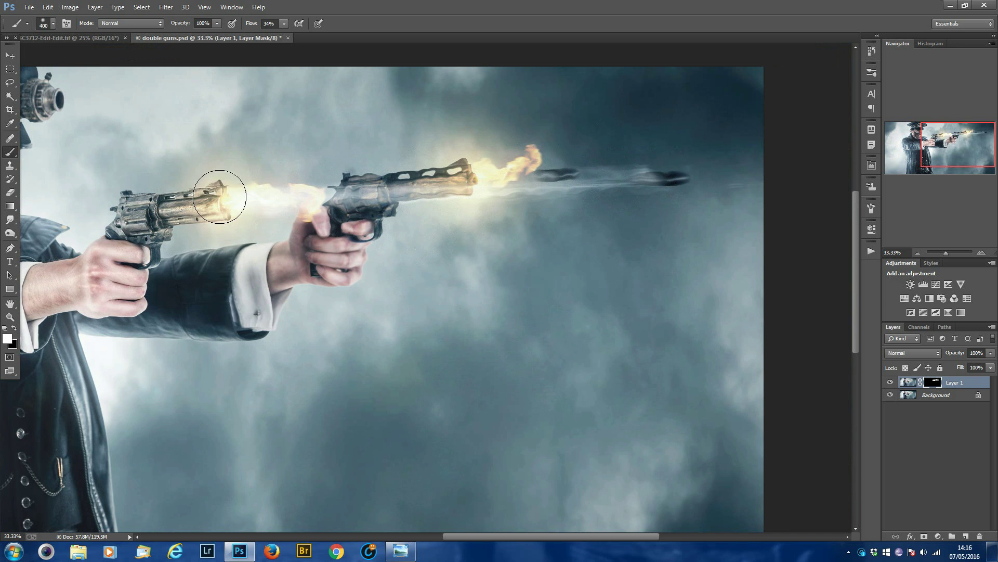
Compare with Layer 1 toggled off, undo a muzzle-flash stroke, and close the corridor tif.
key("ctrl+minus")
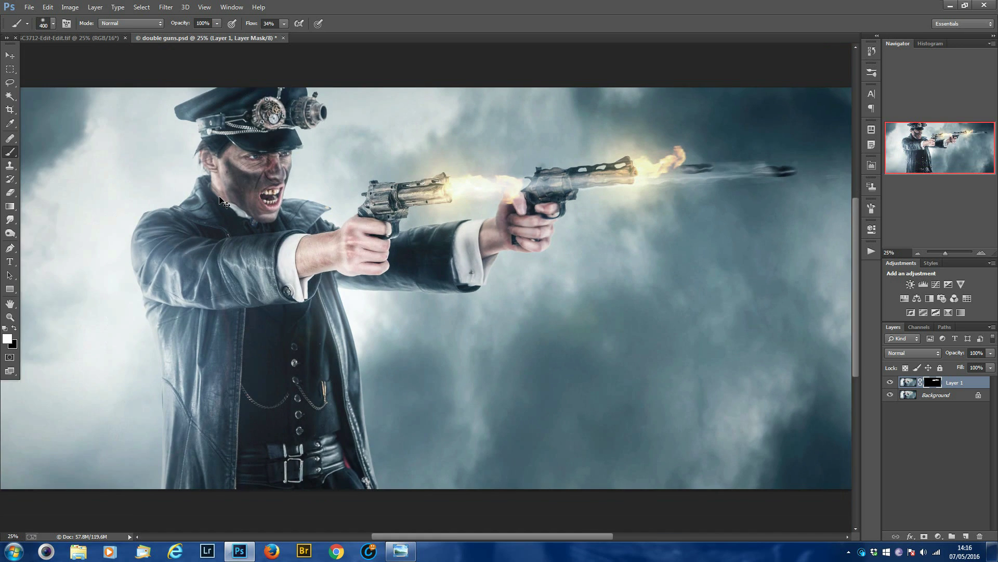
left_click(891, 383)
left_click(891, 383)
key("bracketright")
left_click_drag(482, 182, 514, 185)
key("ctrl+z")
left_click(125, 37)
Close the open documents, including the double guns composite, without saving.
left_click(508, 207)
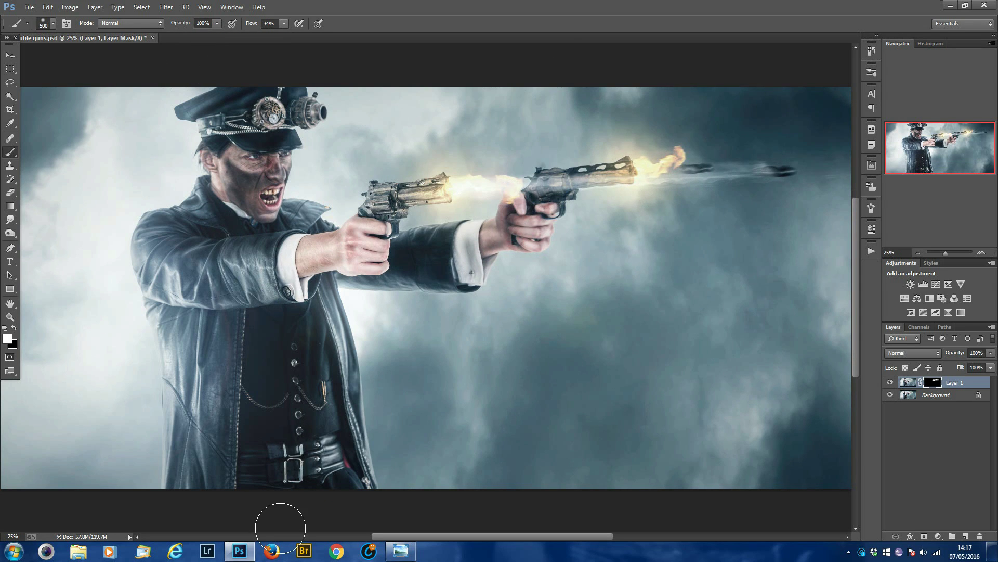
left_click(152, 37)
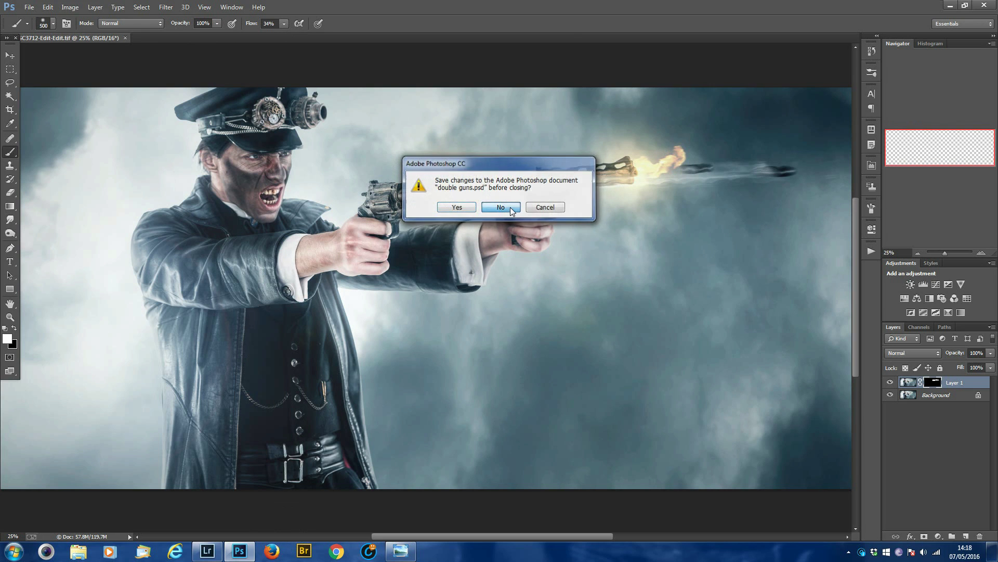
left_click(500, 207)
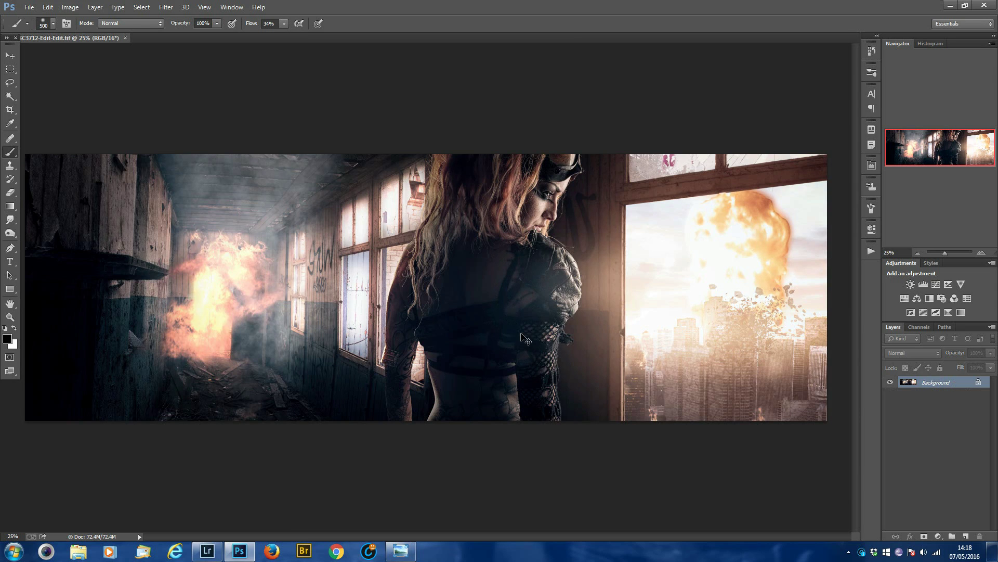
Duplicate the corridor's background layer, convert to 8 Bits/Channel, and open the Filter Gallery.
key("ctrl+j")
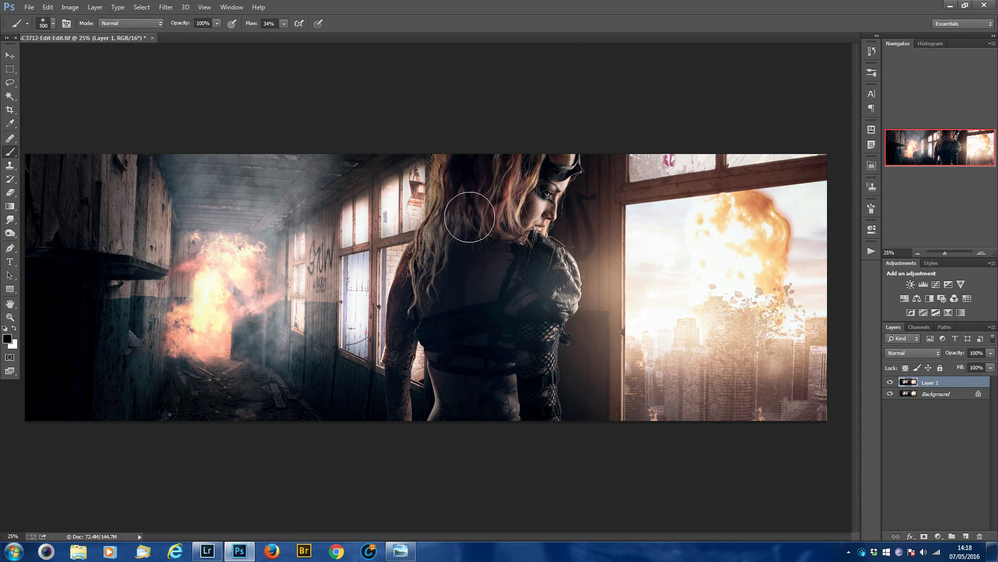
left_click(47, 7)
mouse_move(96, 24)
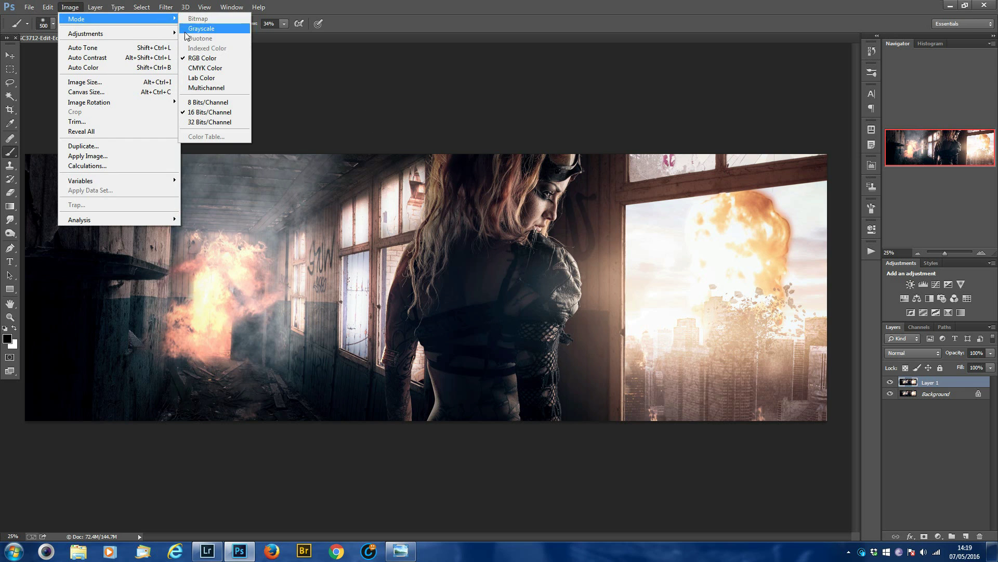
left_click(197, 103)
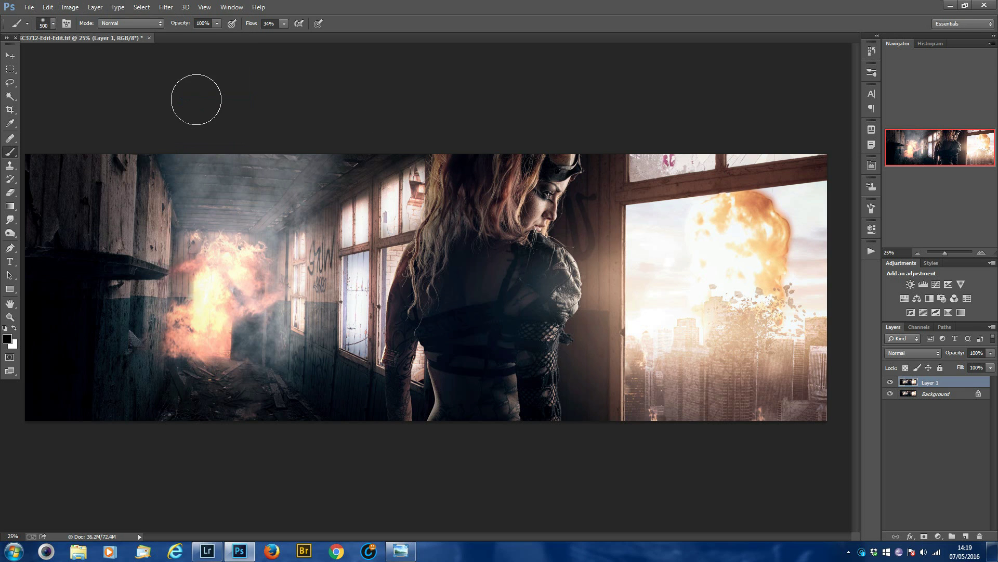
left_click(167, 8)
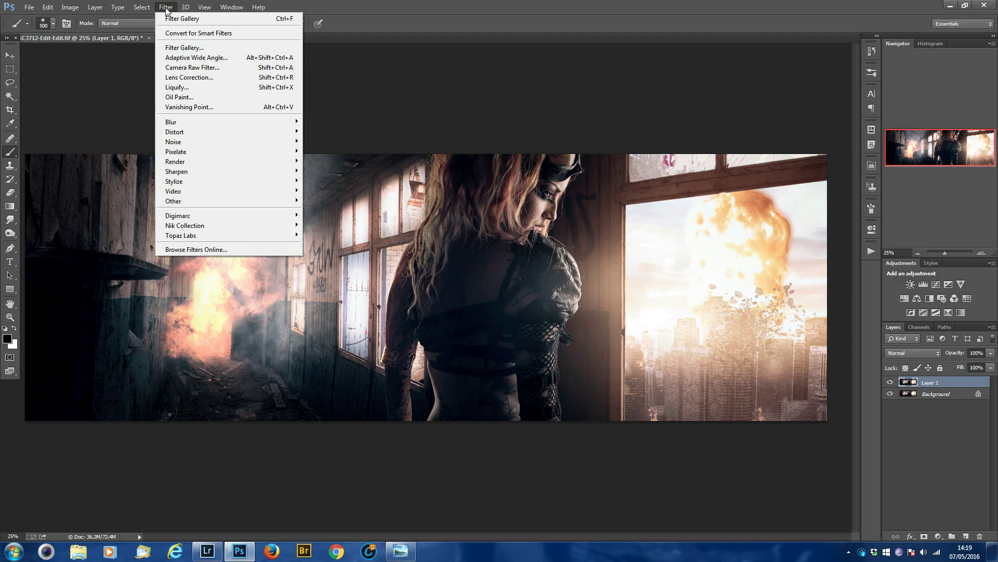
left_click(188, 48)
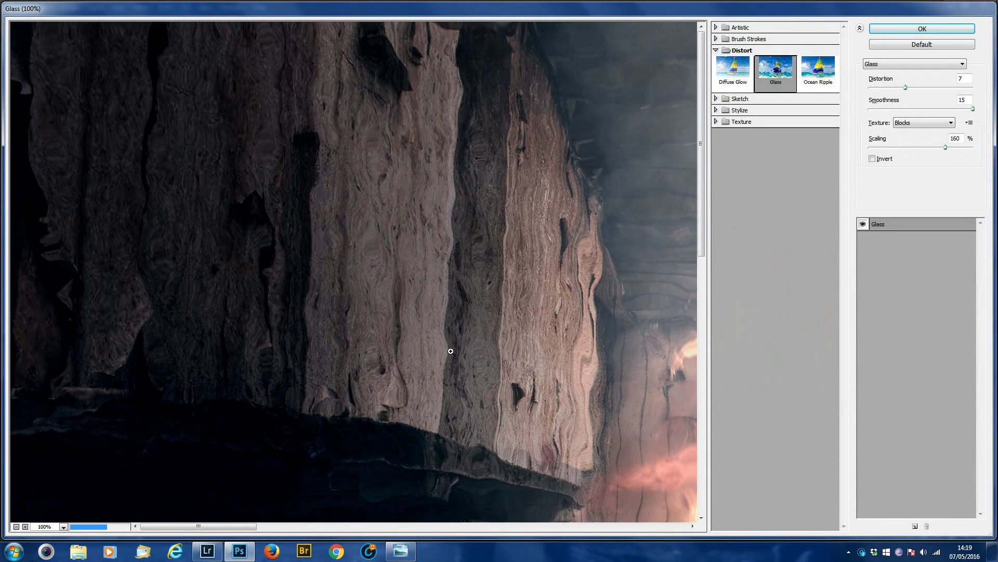
Zoom the Glass preview out to 33.3% and apply the filter to the corridor's Layer 1.
left_click(450, 351, "alt")
left_click(451, 351, "alt")
left_click(451, 351, "alt")
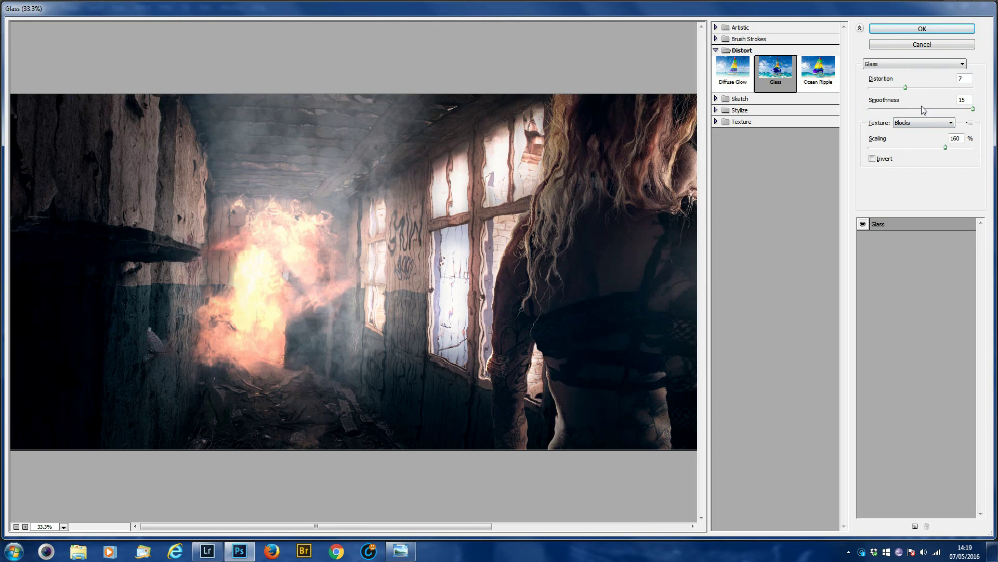
left_click(918, 30)
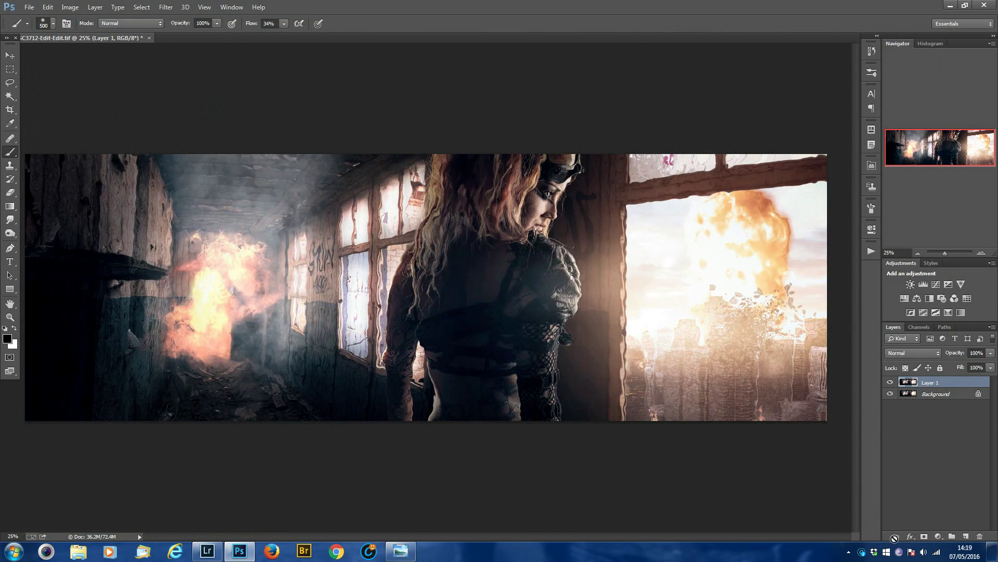
Add a black mask to Layer 1 and paint the glass texture over the corridor fire.
left_click(924, 536)
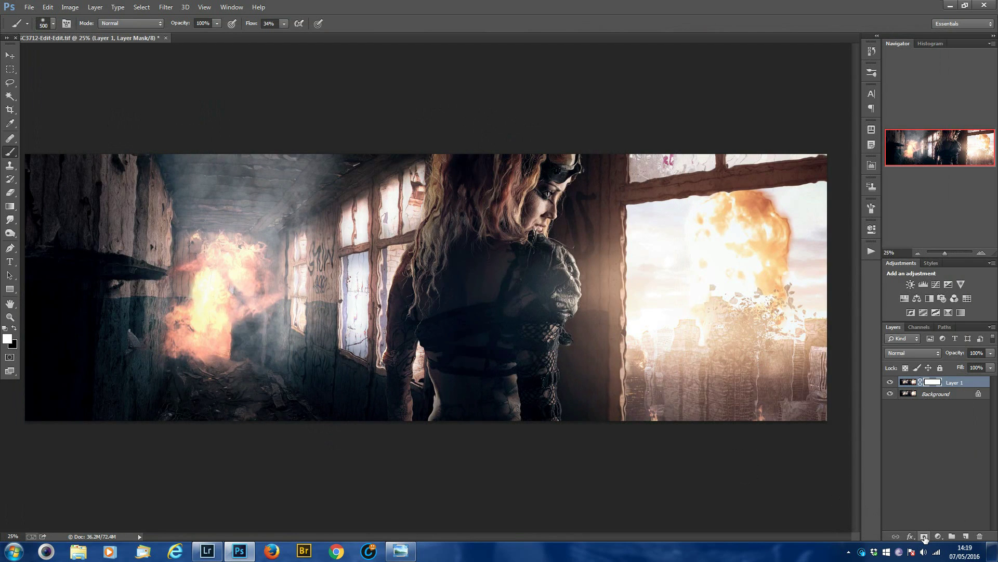
key("ctrl+i")
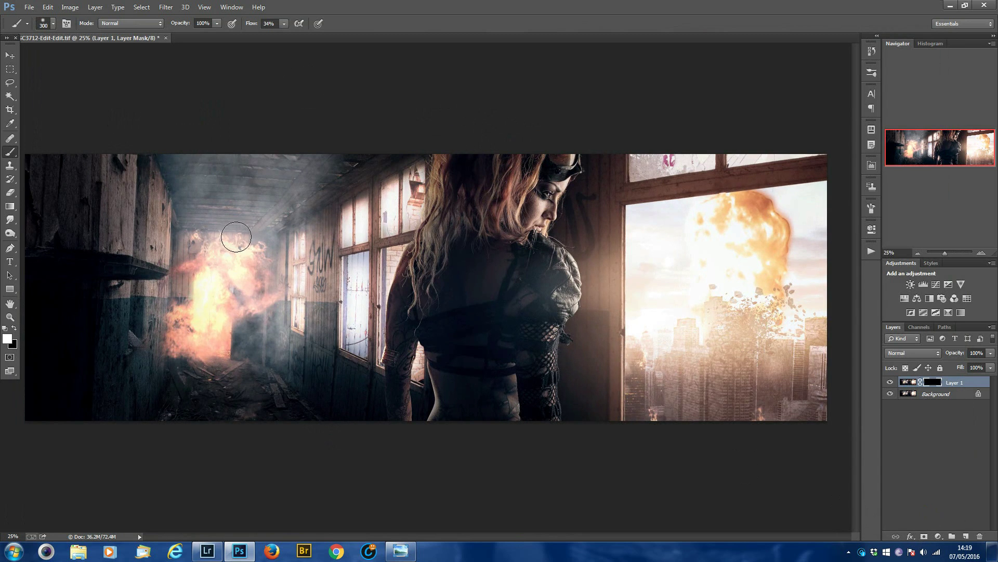
mouse_move(223, 224)
left_mouse_down()
mouse_move(213, 258)
mouse_move(218, 231)
mouse_move(203, 249)
mouse_move(217, 232)
mouse_move(221, 256)
mouse_move(236, 256)
mouse_move(197, 221)
mouse_move(248, 225)
mouse_move(260, 283)
mouse_move(278, 281)
mouse_move(281, 242)
mouse_move(265, 340)
mouse_move(182, 342)
mouse_move(170, 329)
mouse_move(169, 292)
left_mouse_up()
key("bracketleft")
key("bracketleft")
key("bracketleft")
left_click_drag(192, 359, 227, 394)
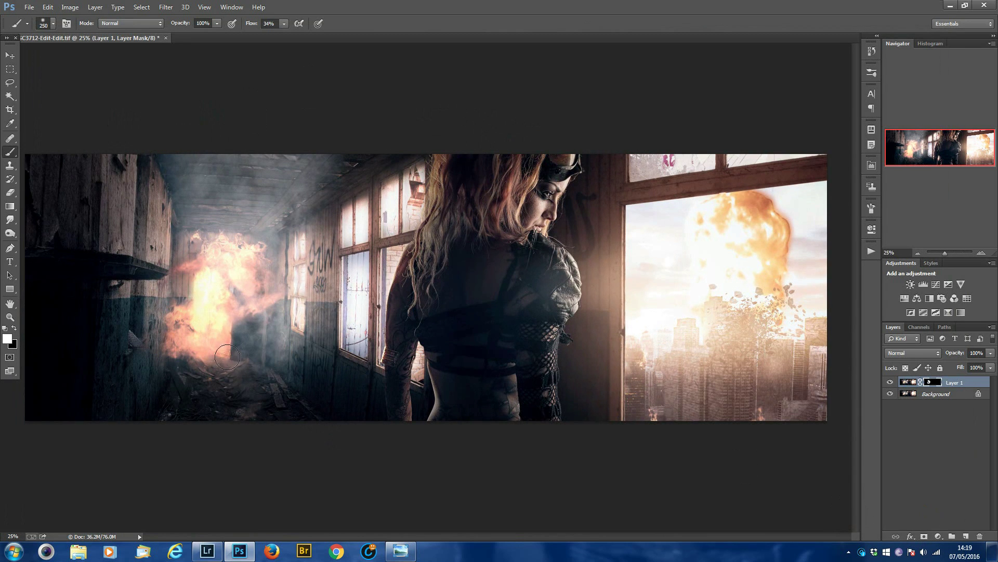
key("bracketright")
key("bracketright")
left_click(890, 383)
left_click(890, 383)
Close the corridor document from its tab without saving changes.
right_click(164, 38)
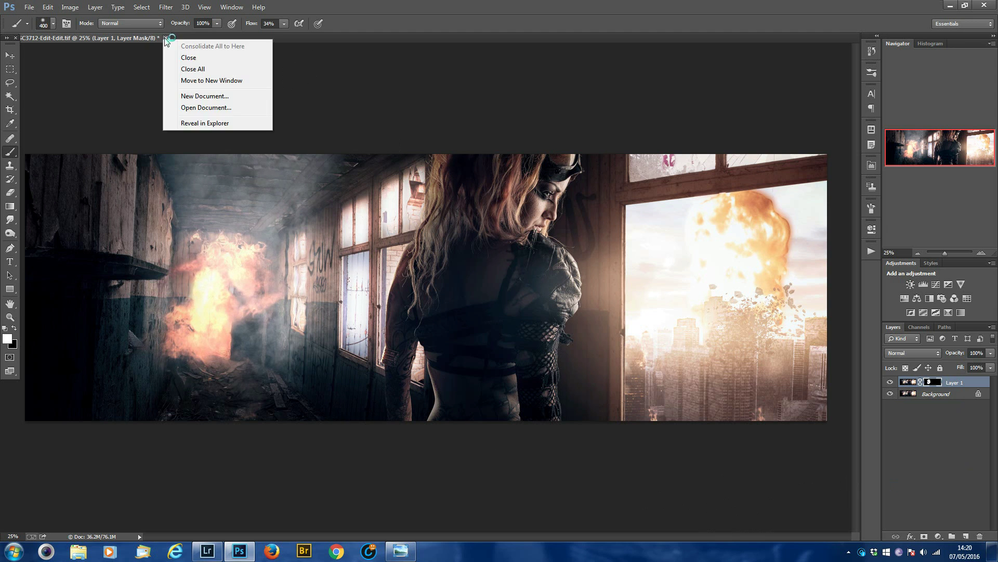
left_click(165, 38)
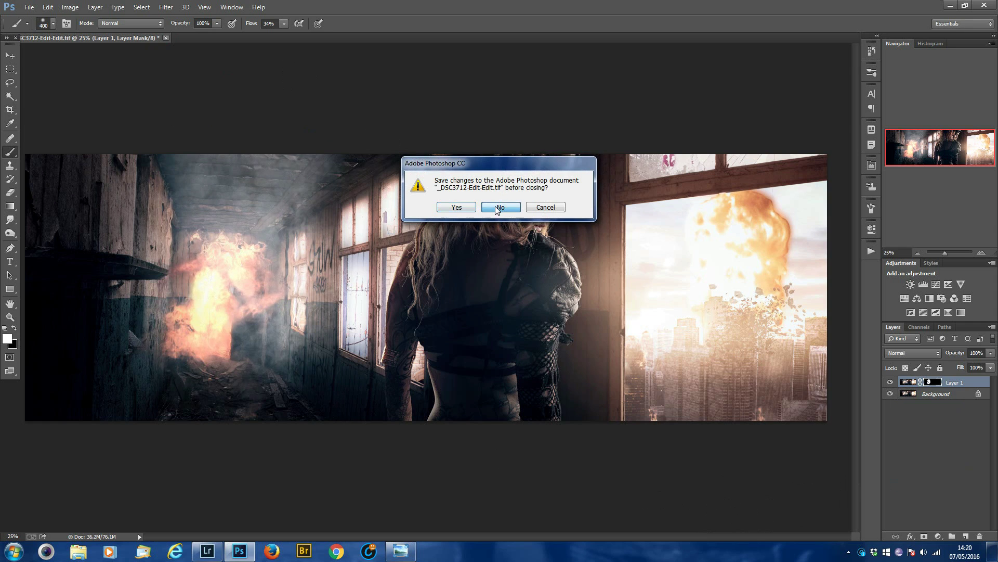
left_click(495, 207)
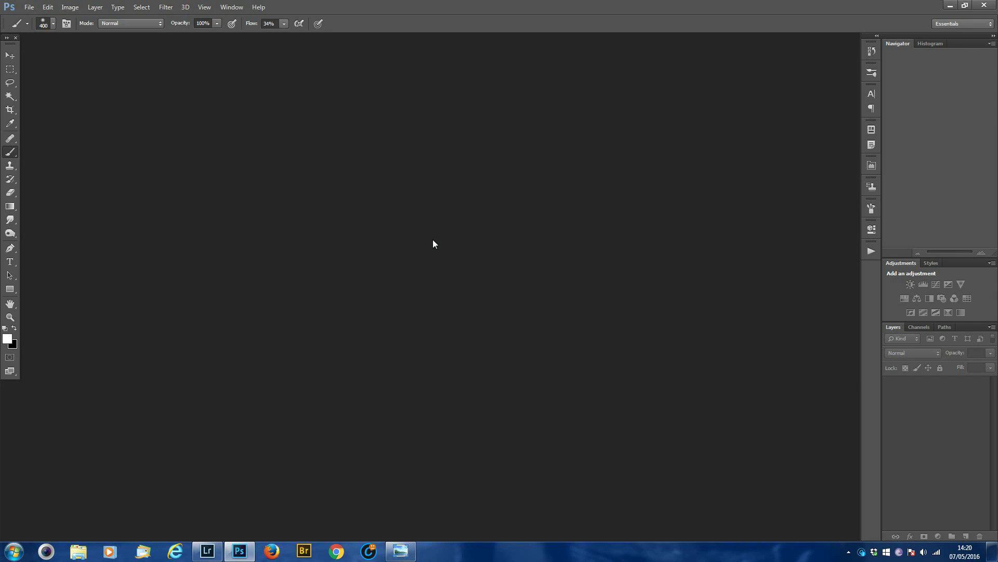